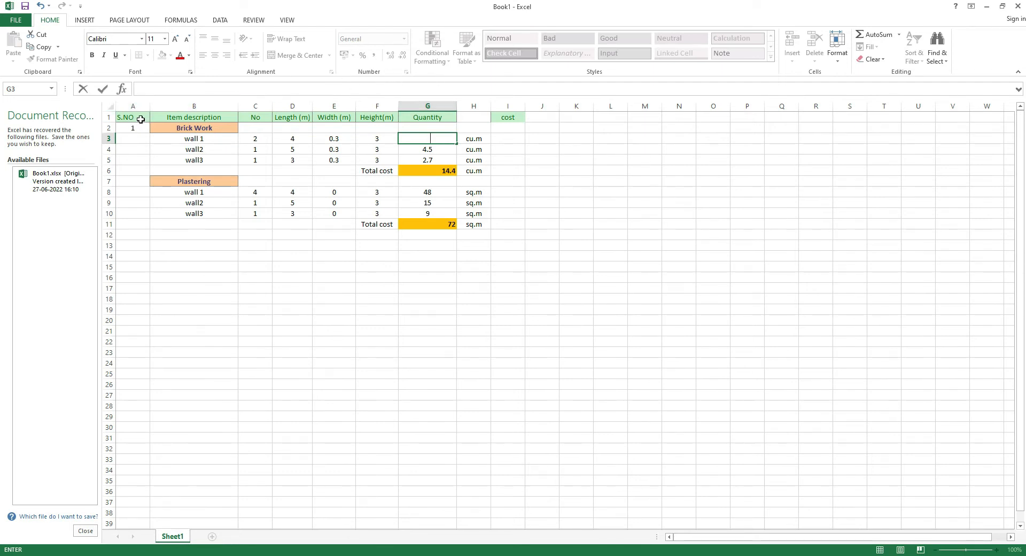
Step: Examine the header row of the estimate, from S.NO and Item description through the dimension columns to cost
left_click(139, 117)
left_click(191, 115)
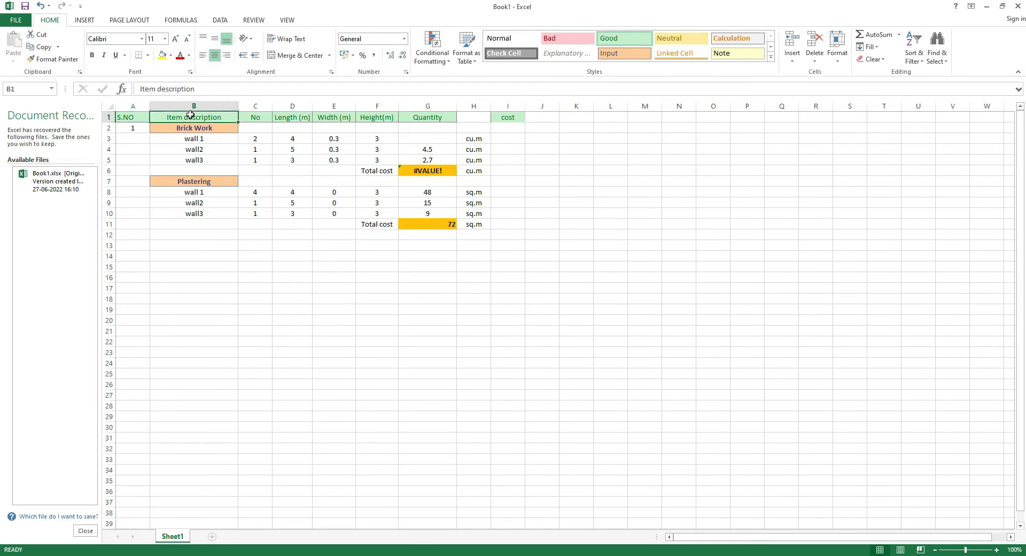
left_click(267, 118)
left_click(302, 117)
left_click(330, 116)
left_click(368, 118)
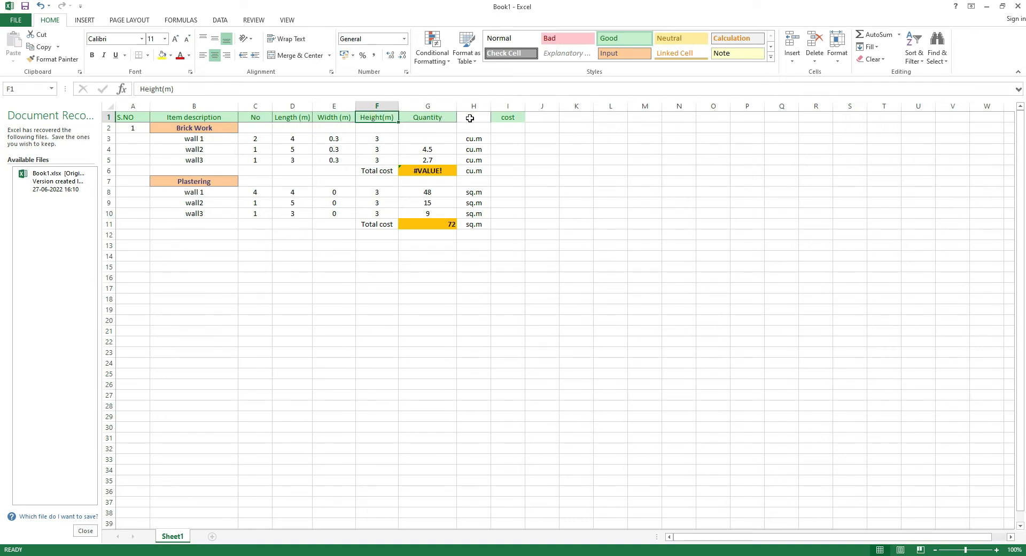
left_click(508, 118)
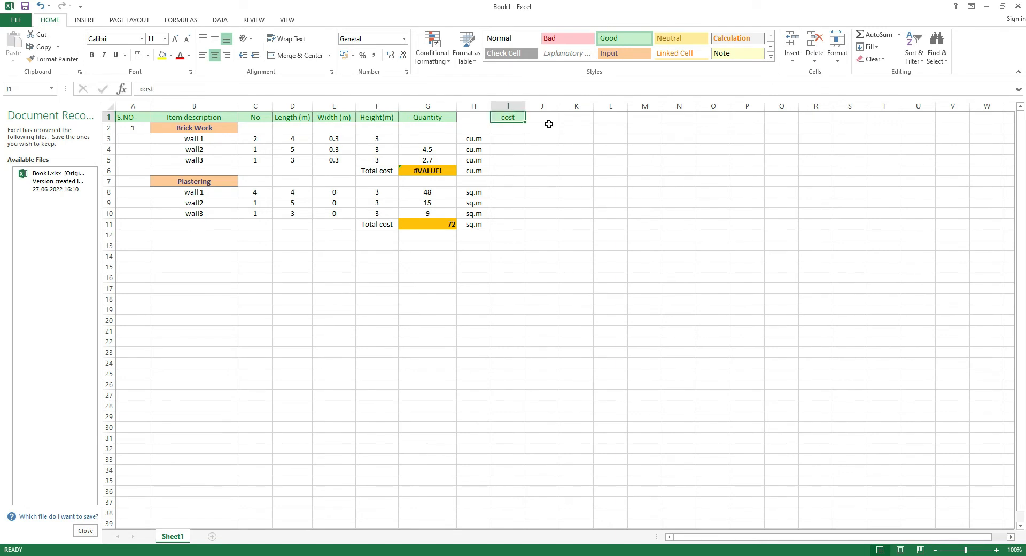
Step: Check the brick work total formula in G6 and undo the clearing of the wall 1 quantity formula in G3
left_click(452, 172)
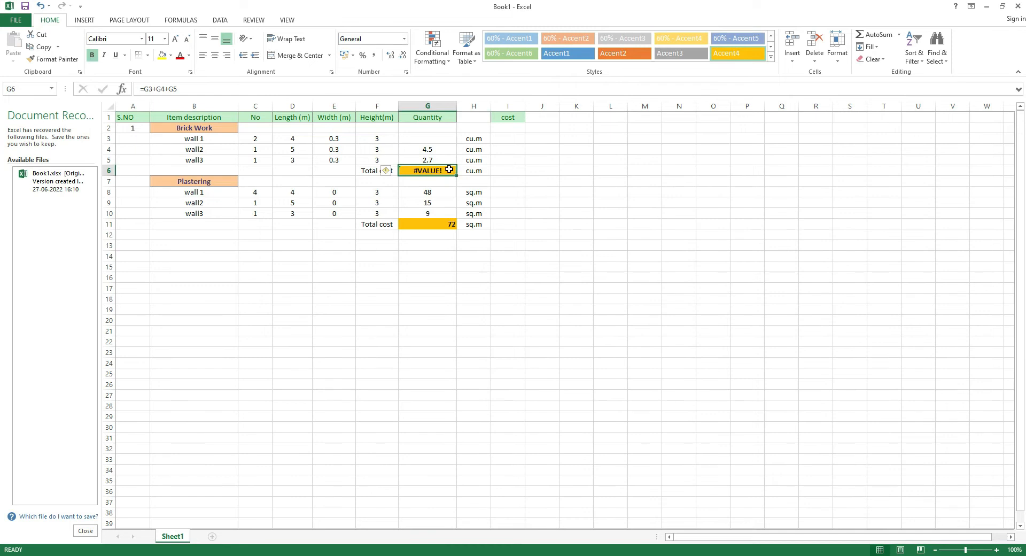
double_click(449, 170)
left_click(569, 175)
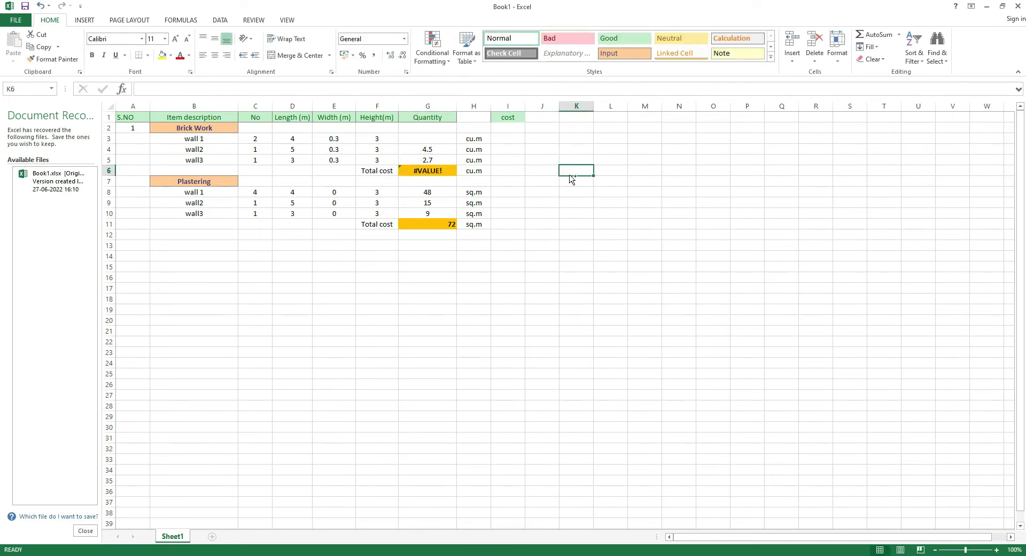
key("ctrl+z")
key("ctrl+z")
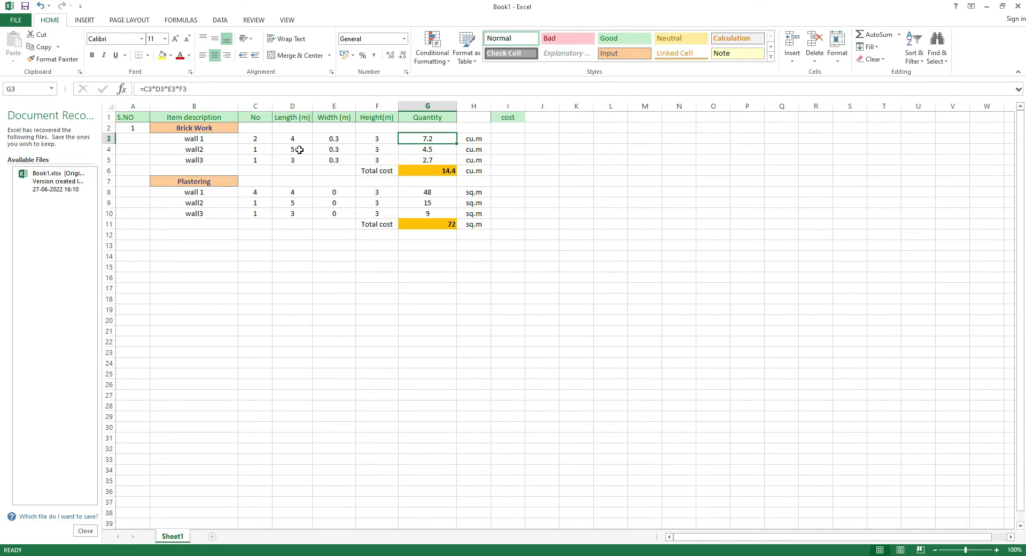
Step: Examine the No and Length entries of the three brick work walls
left_click(254, 138)
left_click(290, 149)
left_click(243, 149)
left_click(296, 160)
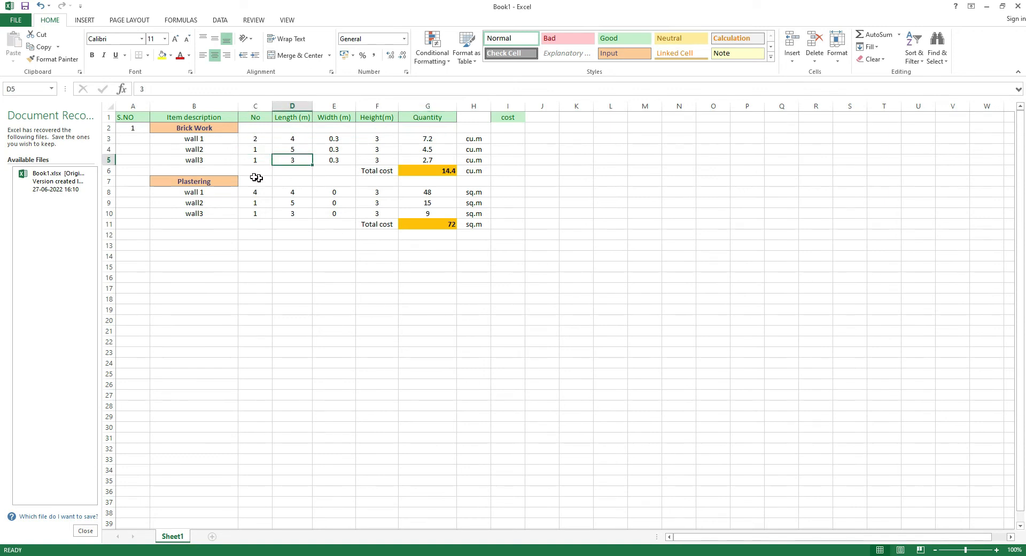
left_click(255, 161)
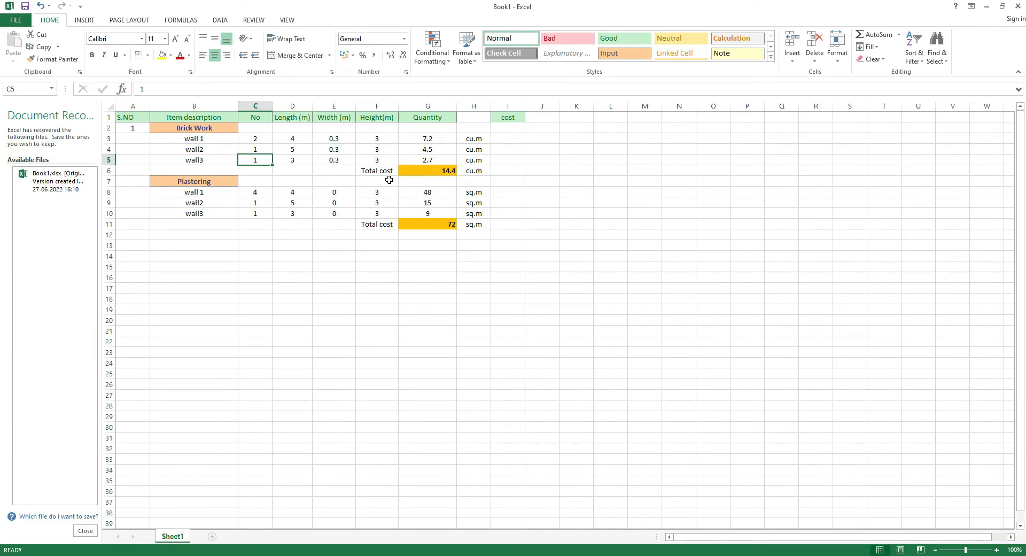
left_click(443, 141)
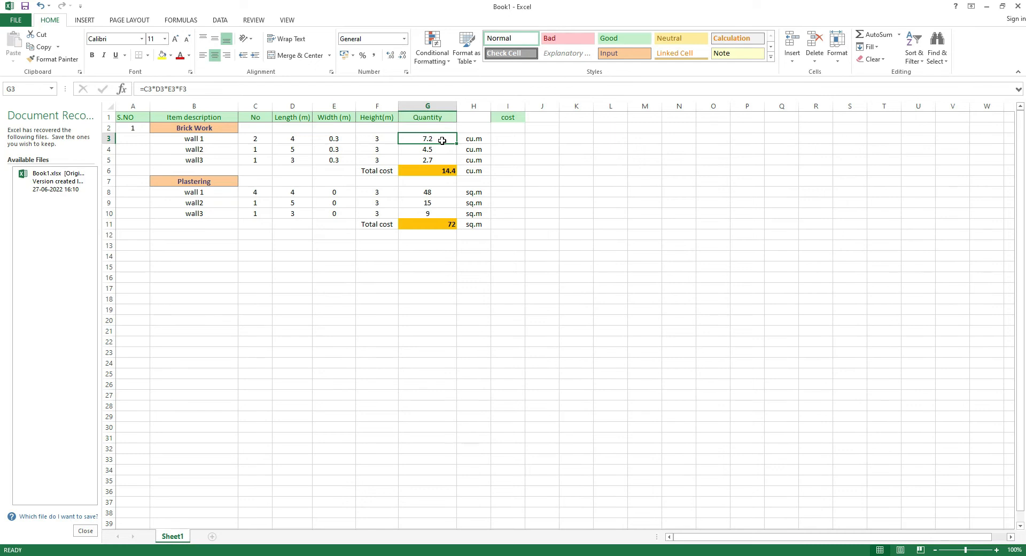
key("BackSpace")
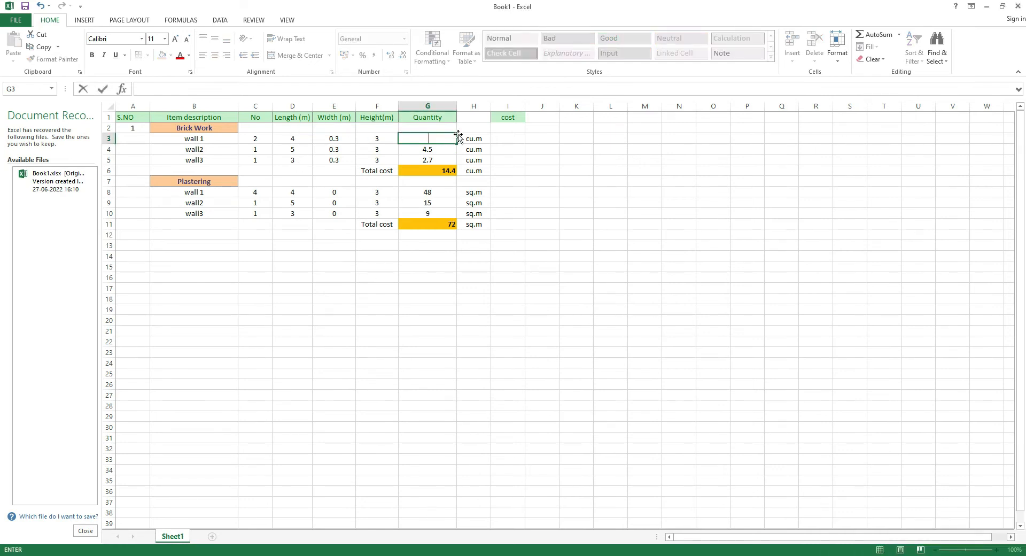
left_click(455, 161)
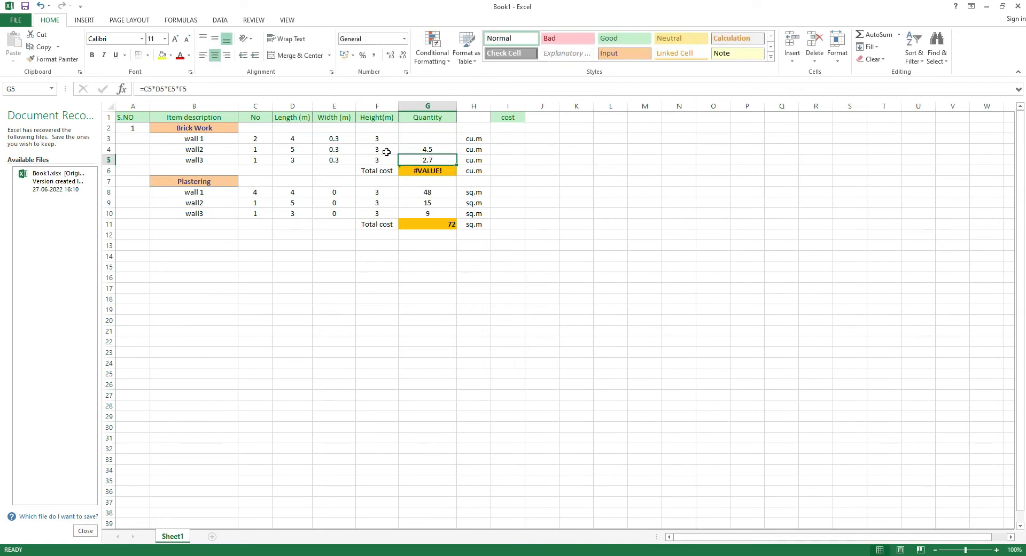
left_click(359, 206)
key("ctrl+z")
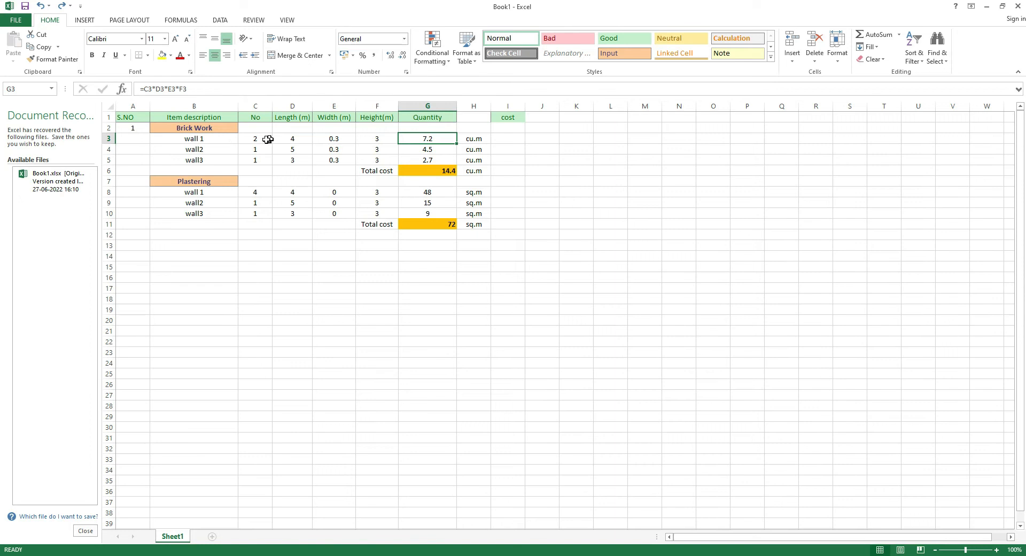
Step: Compare the No entries of the brick work and plastering walls, along with the wall2 length and plastering width
left_click(264, 139)
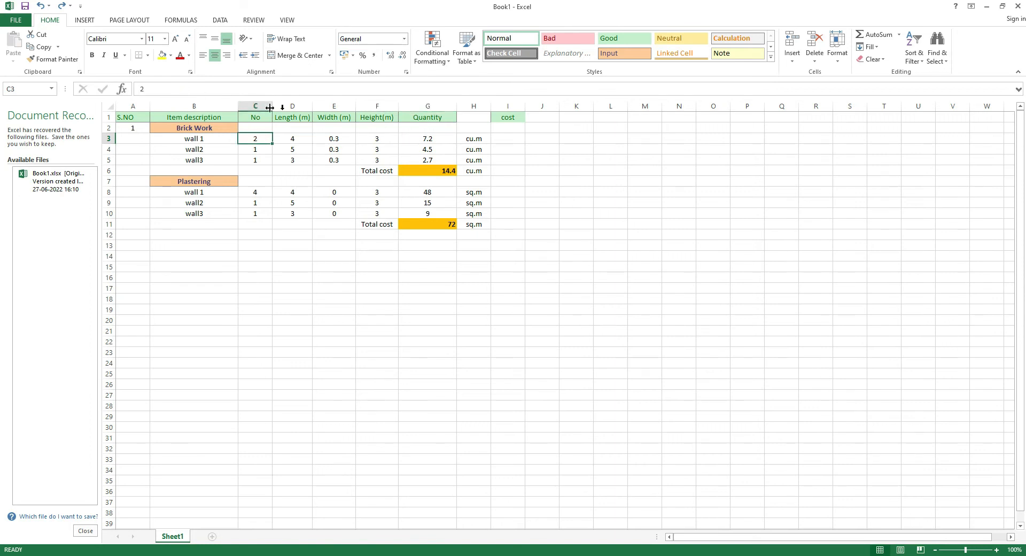
left_click(307, 148)
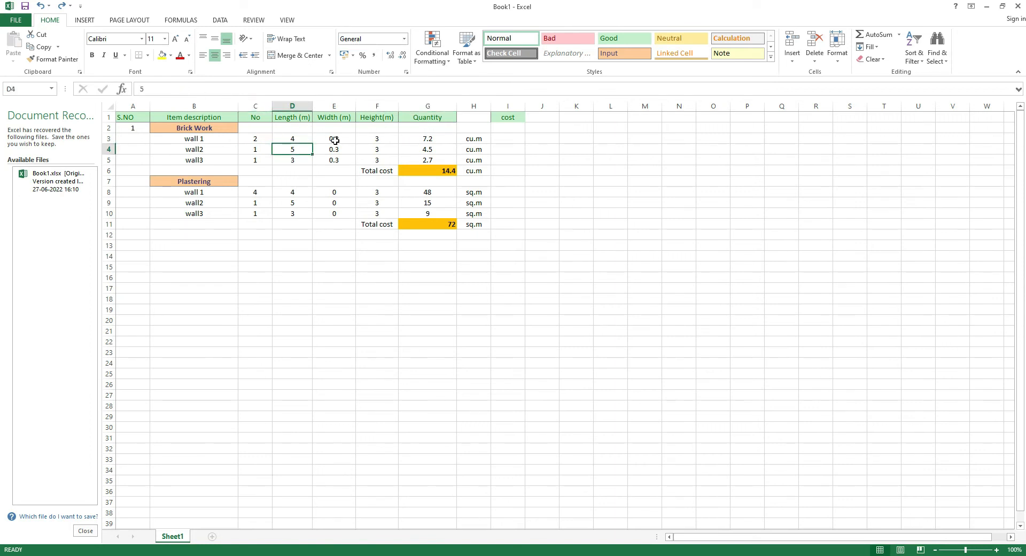
left_click(263, 138)
left_click(263, 151)
left_click(263, 162)
left_click(262, 192)
left_click(261, 204)
left_click(260, 222)
left_click(321, 200)
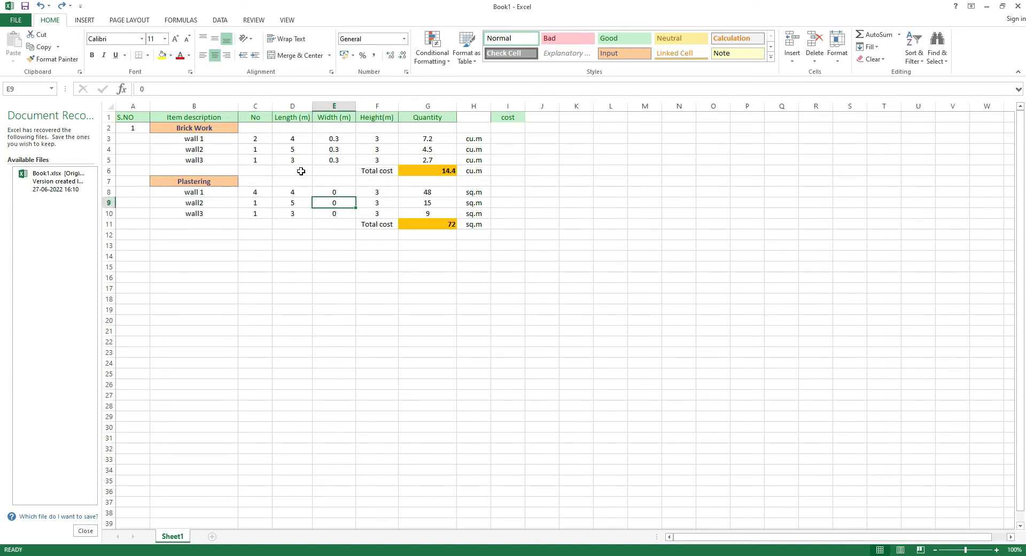
left_click(261, 137)
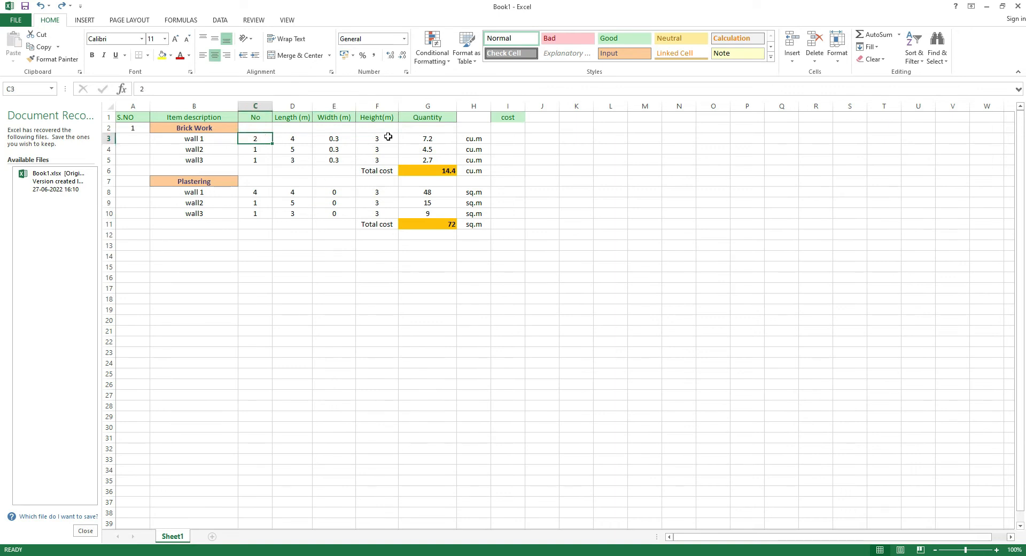
Step: Examine the brick work quantity formulas in G3 to G5 and the sum formula in G6
left_click(435, 139)
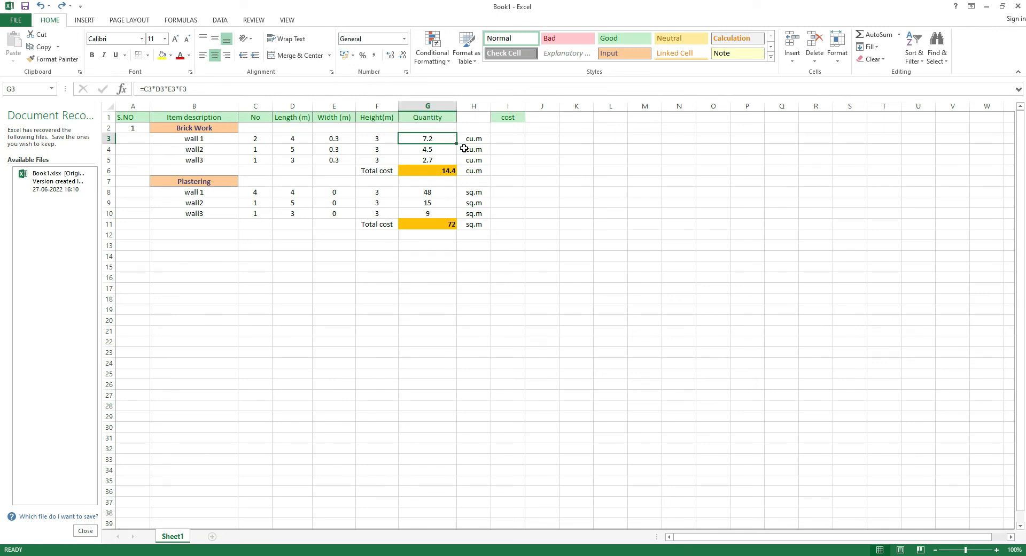
left_click(410, 170)
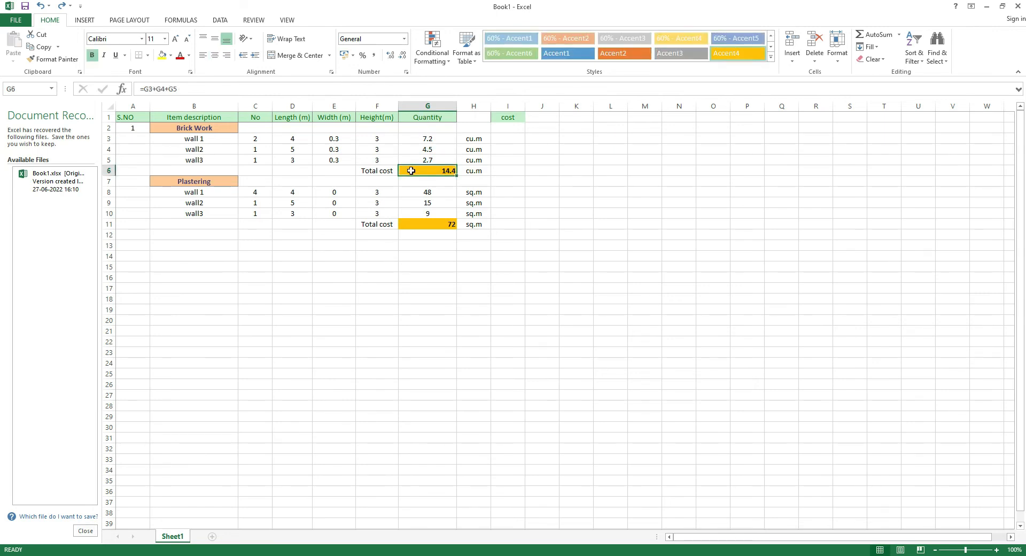
left_click(443, 137)
left_click(441, 147)
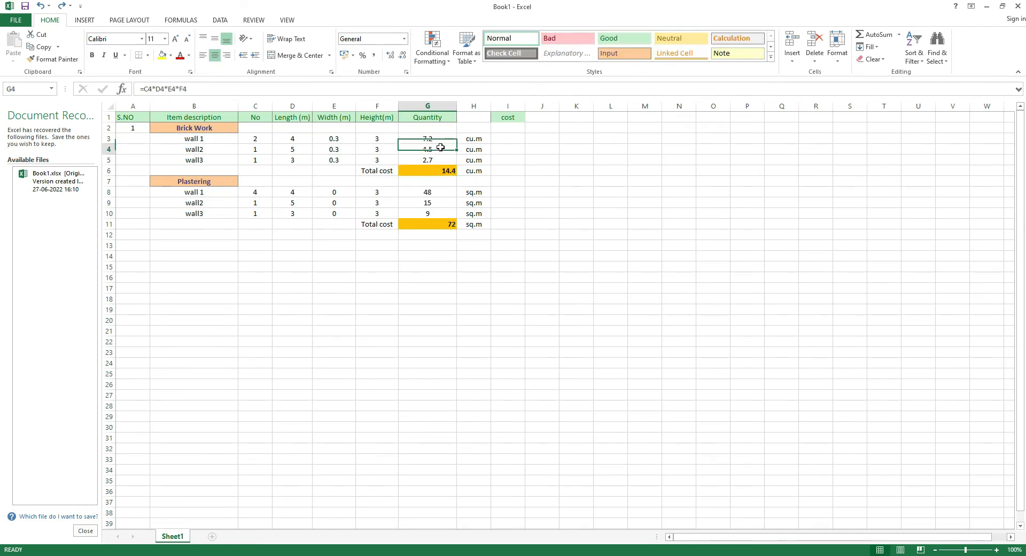
key("Down")
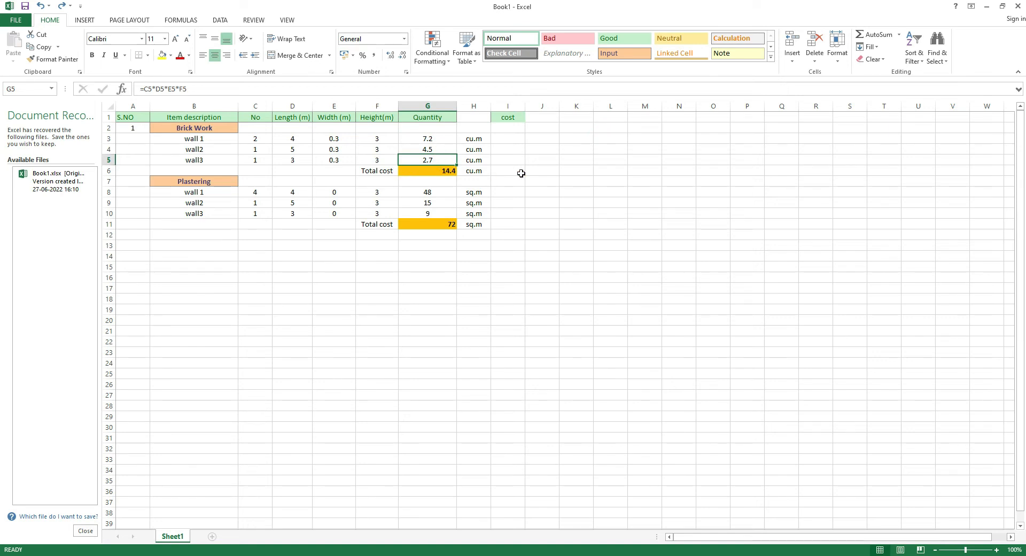
double_click(395, 170)
left_click_drag(394, 170, 377, 171)
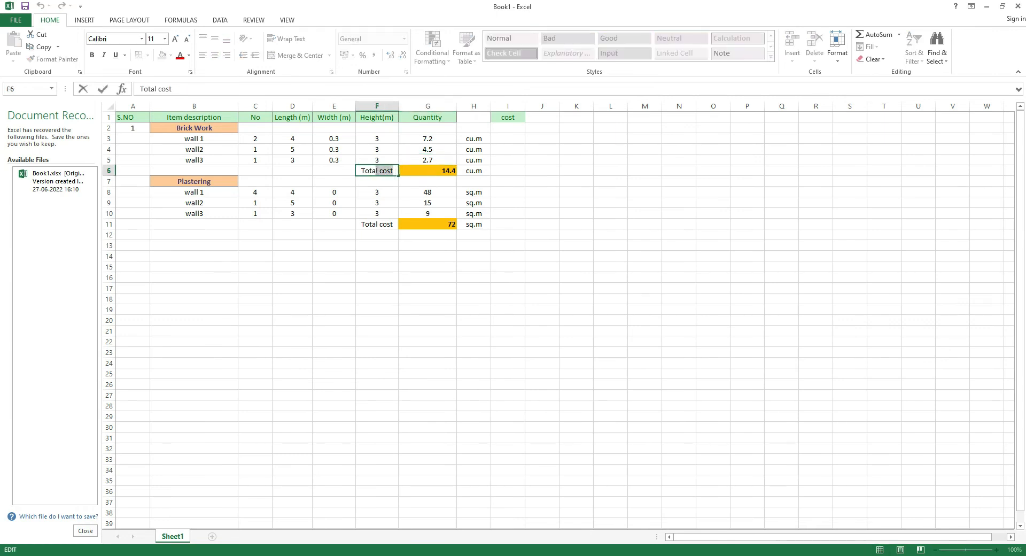
key("BackSpace")
key("BackSpace")
type("l cost")
key("Return")
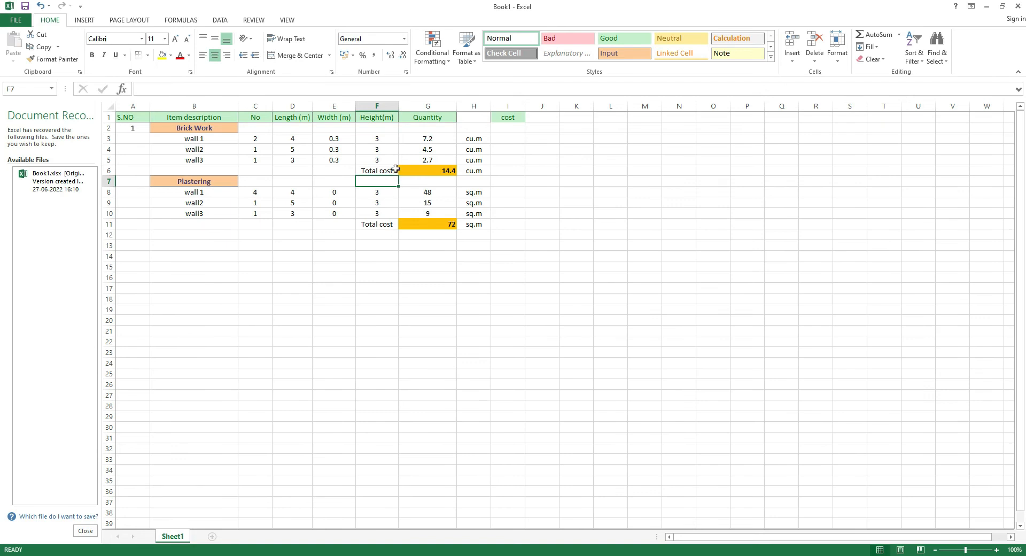
Step: Shorten the brick work sum label in F6 to "Total"
double_click(393, 169)
key("BackSpace")
key("BackSpace")
key("BackSpace")
key("BackSpace")
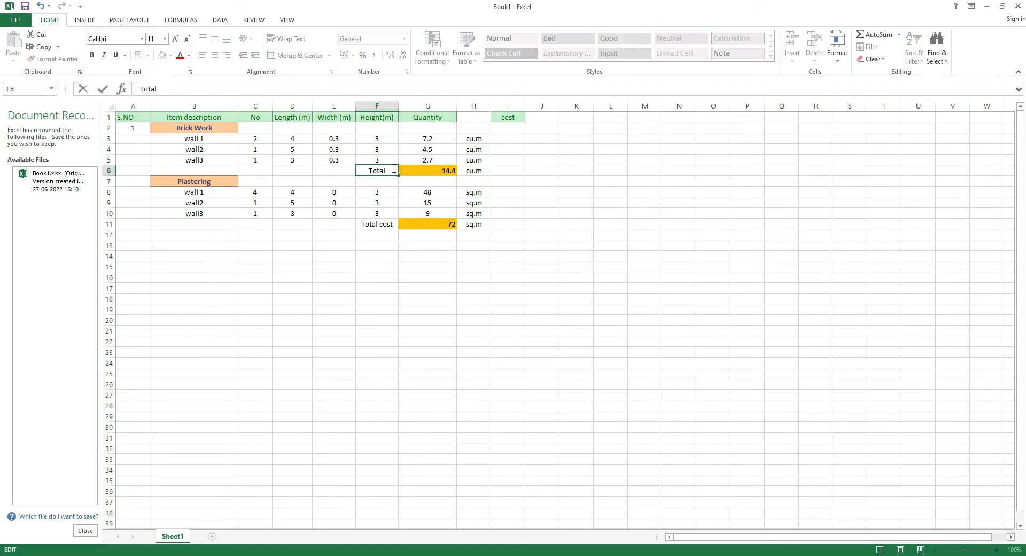
left_click(379, 193)
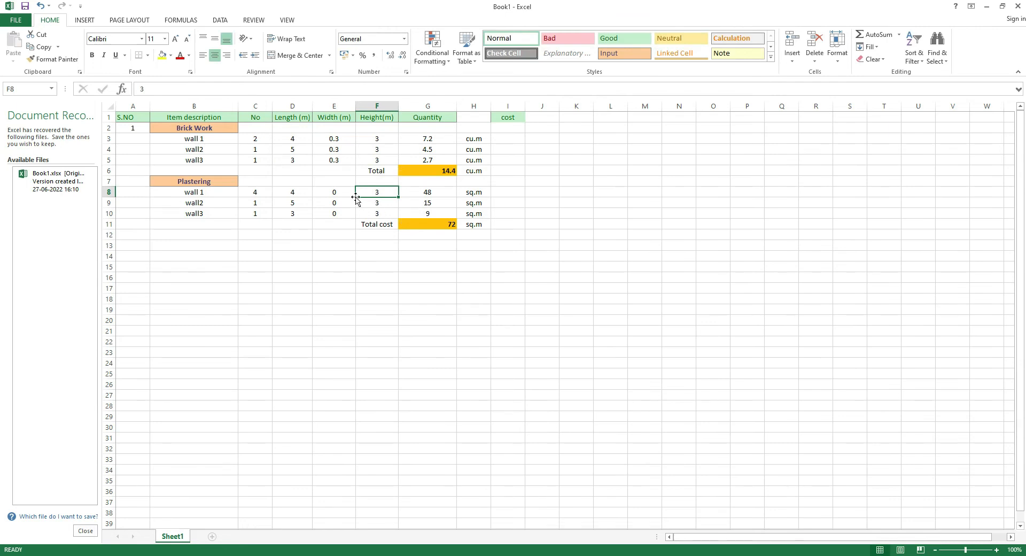
Step: Examine the Width and No entries of the three plastering walls
left_click(332, 194)
left_click(336, 206)
left_click(337, 215)
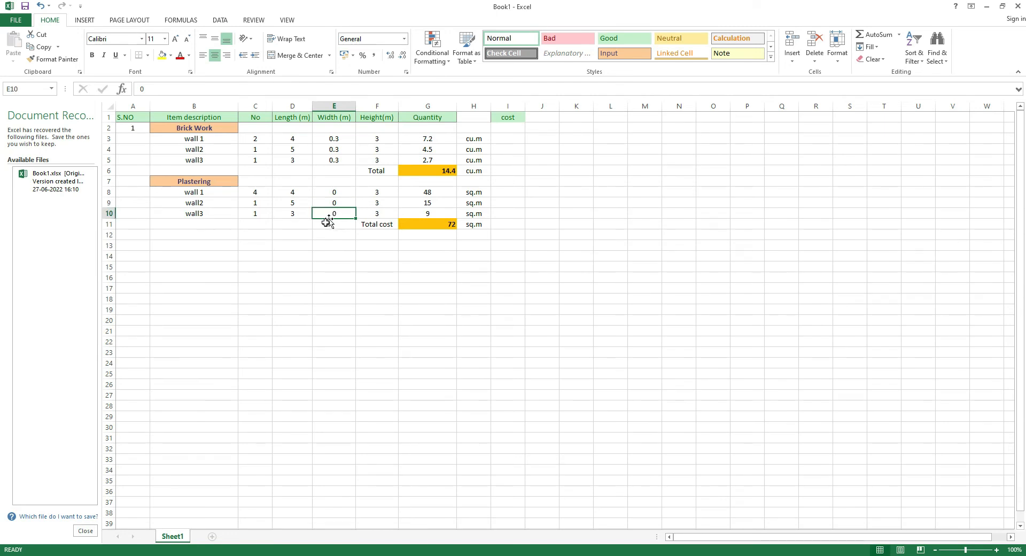
left_click(296, 181)
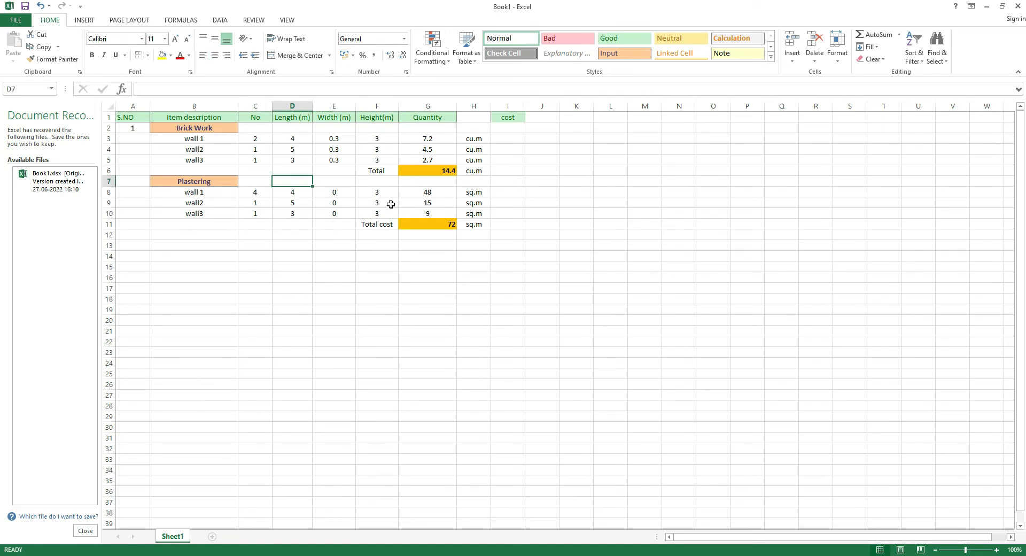
left_click(262, 195)
left_click(264, 203)
left_click(265, 213)
left_click(266, 222)
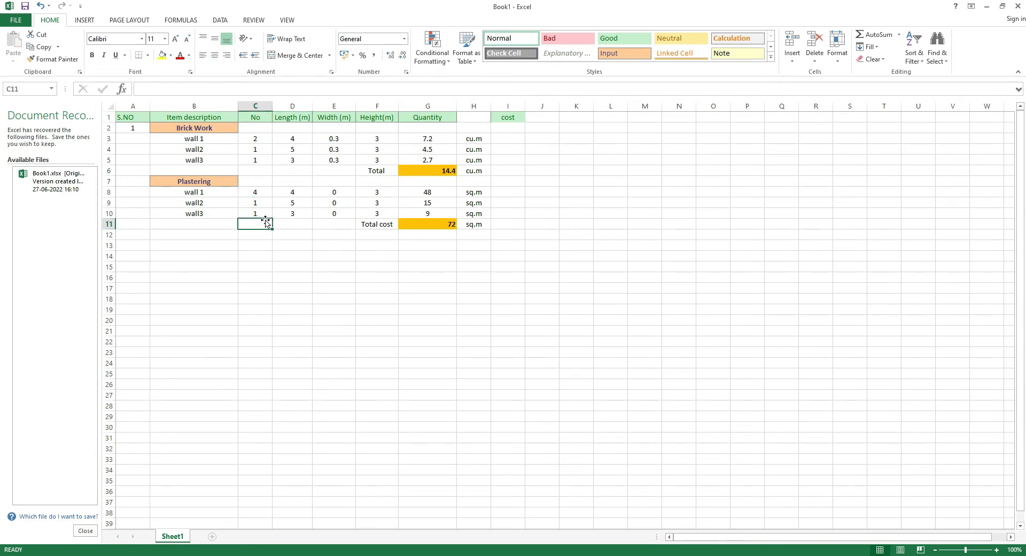
Step: Shorten the plastering sum label in F11 to "Total"
double_click(390, 224)
left_click_drag(396, 225, 379, 225)
key("BackSpace")
left_click(401, 267)
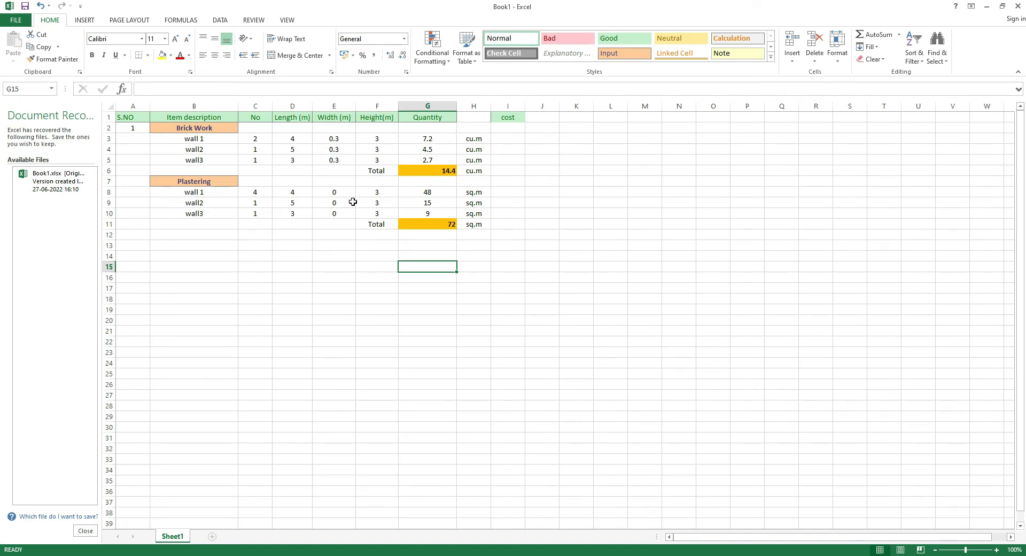
left_click(299, 192)
left_click(364, 193)
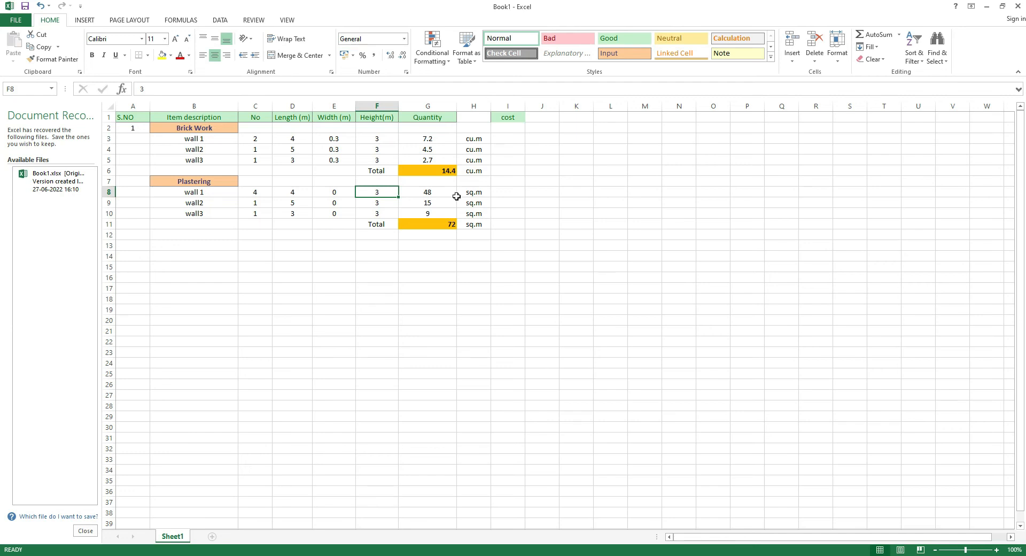
left_click(177, 225)
left_click(181, 183)
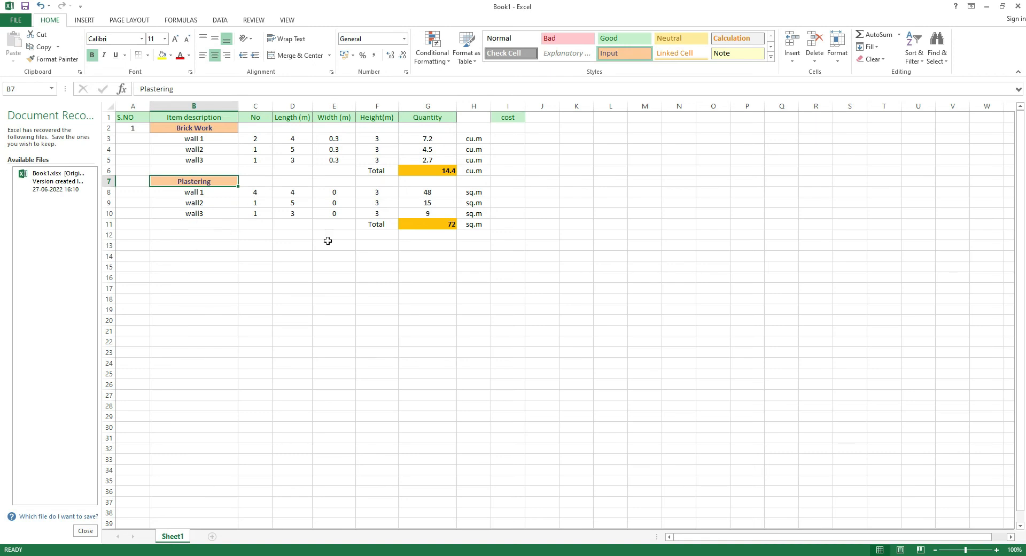
left_click(200, 248)
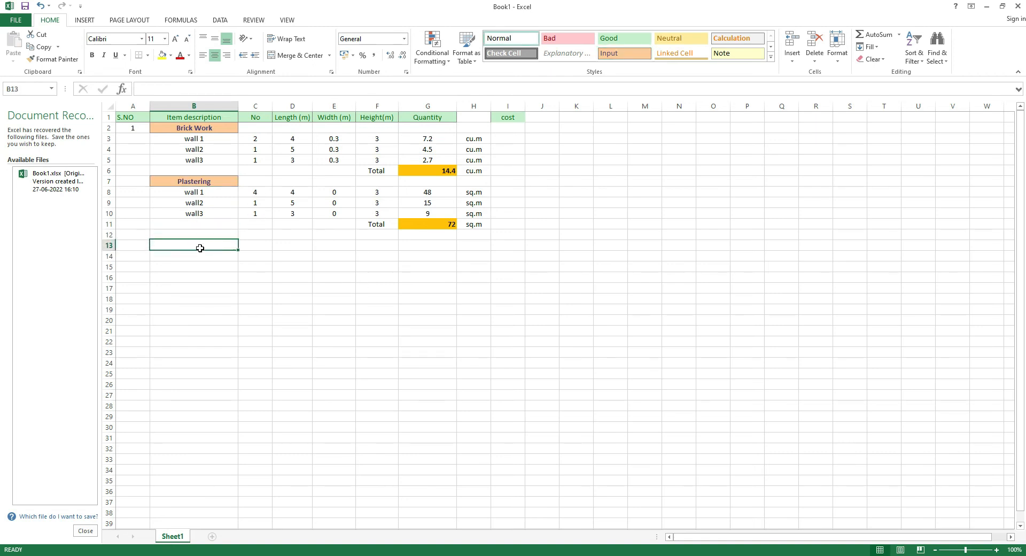
left_click(218, 279)
left_click(217, 233)
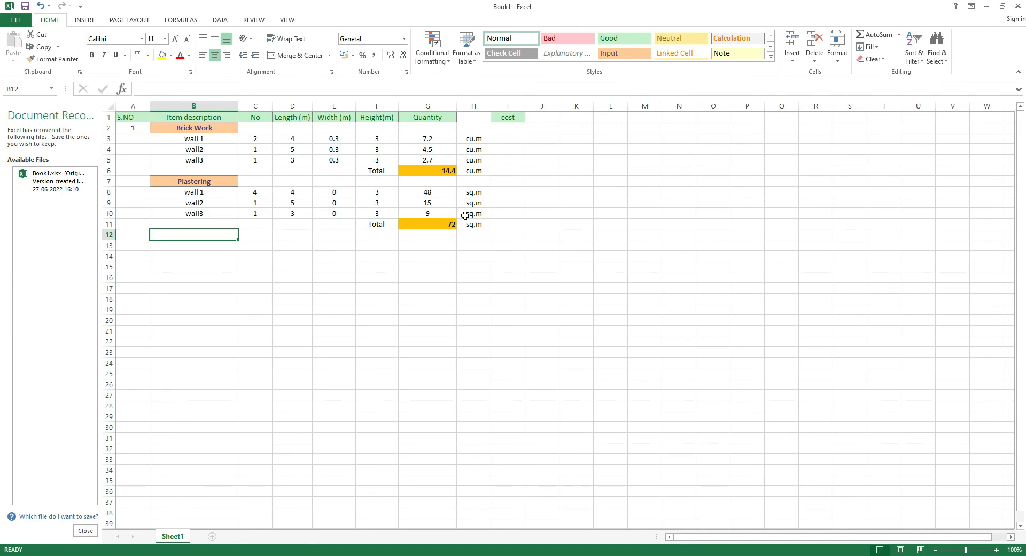
Step: Enter a unit cost of 340 for the brick work total in I6
left_click(452, 172)
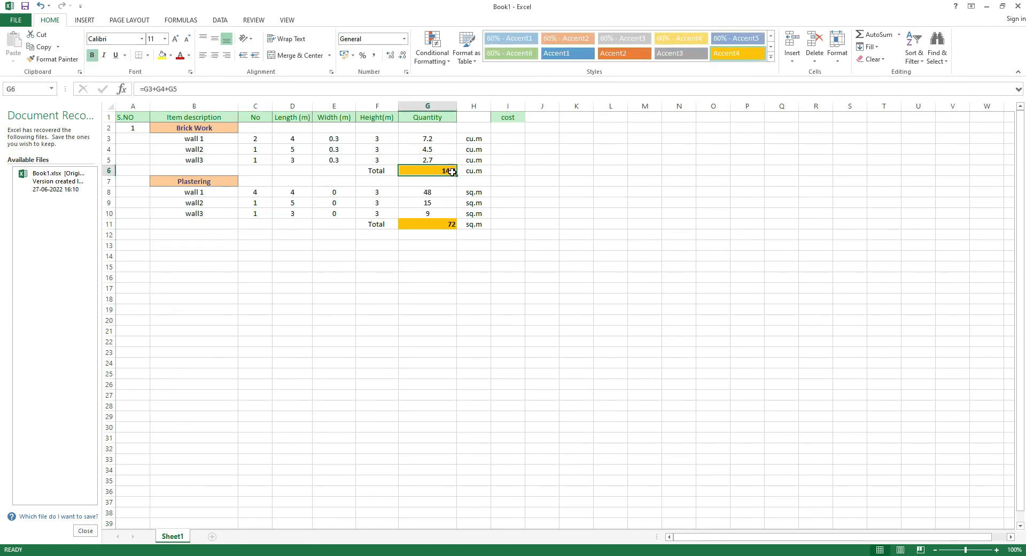
left_click(501, 171)
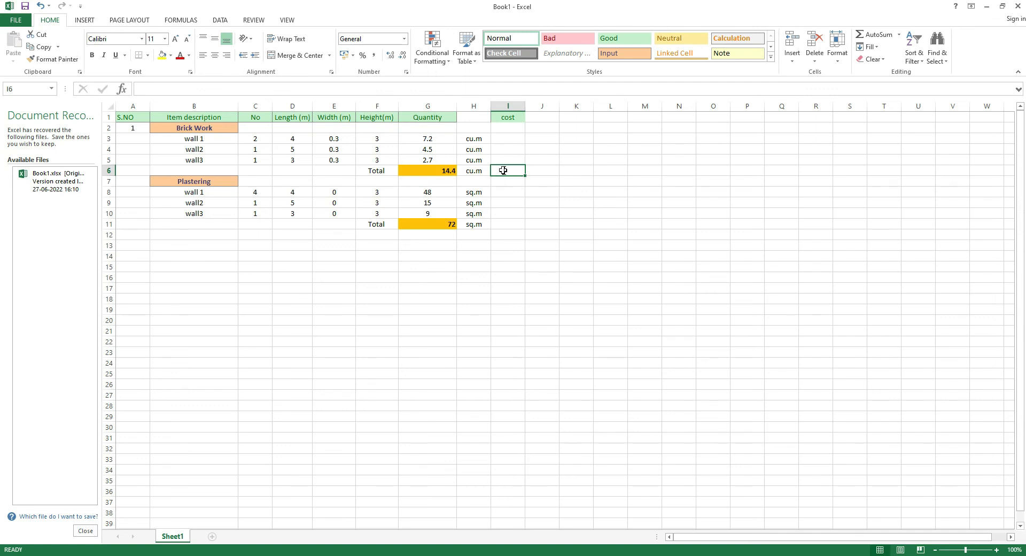
double_click(504, 170)
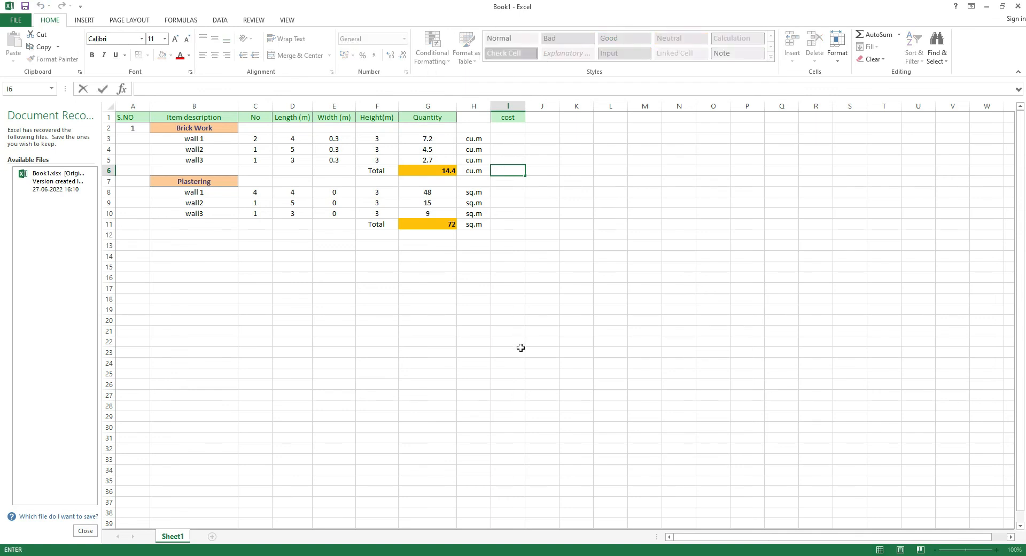
type("340")
Step: Calculate the brick work amount in J6 by multiplying the total quantity by its unit cost with =G6*I6
left_click(536, 170)
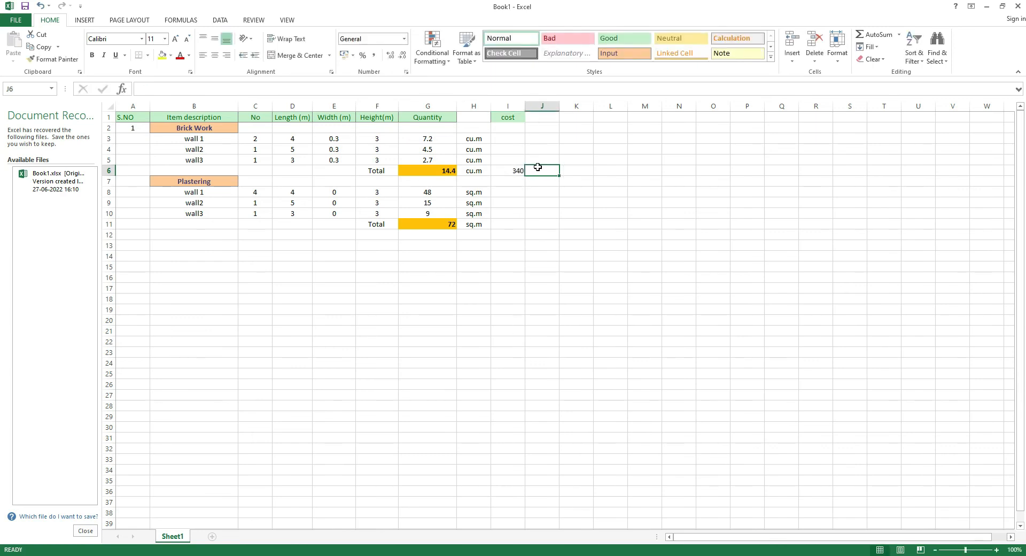
double_click(538, 172)
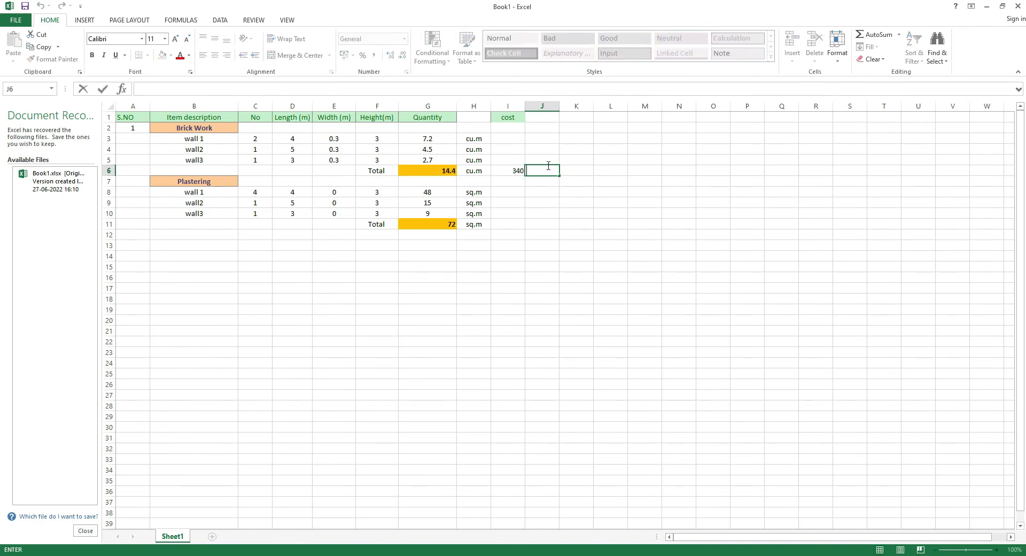
left_click(162, 91)
type("=")
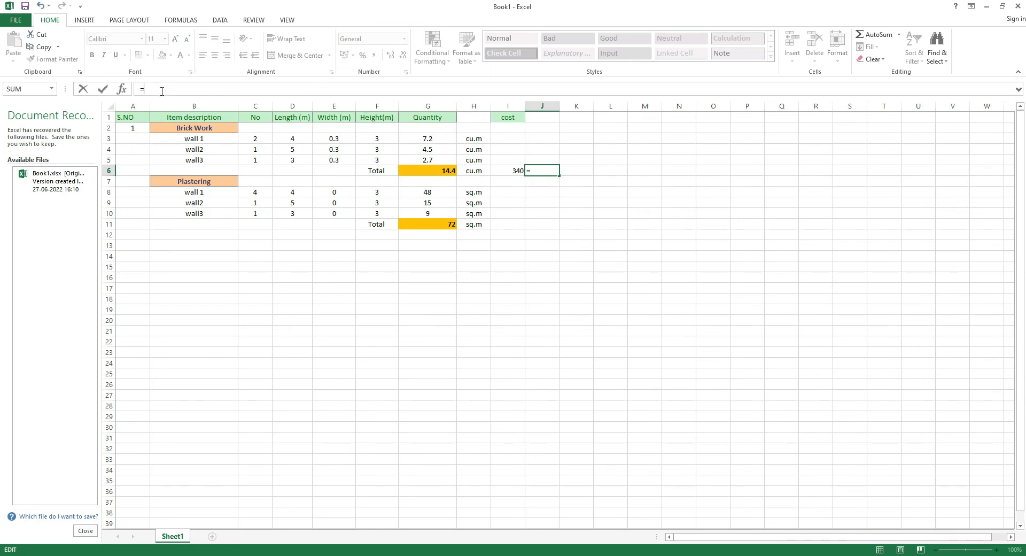
left_click(420, 170)
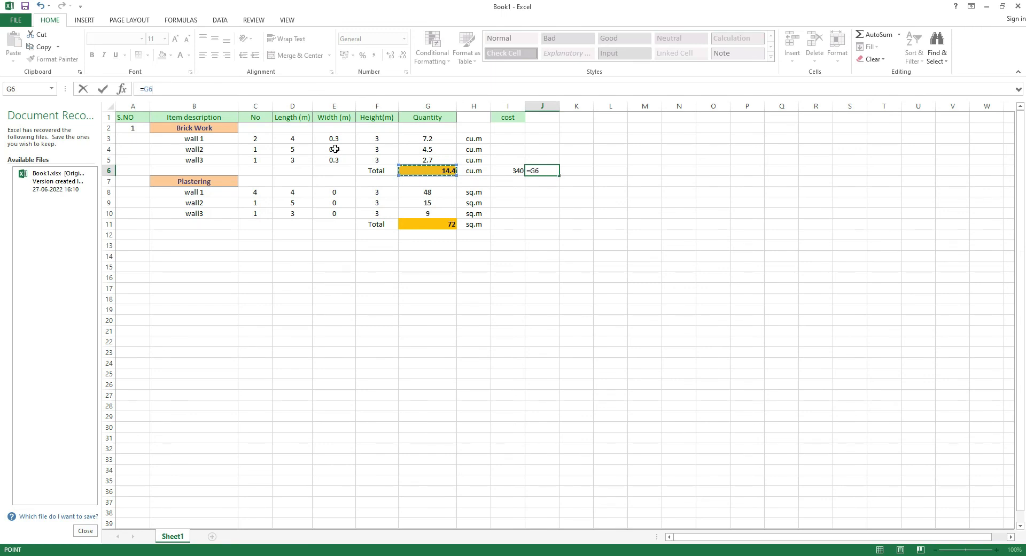
type("*")
left_click(514, 170)
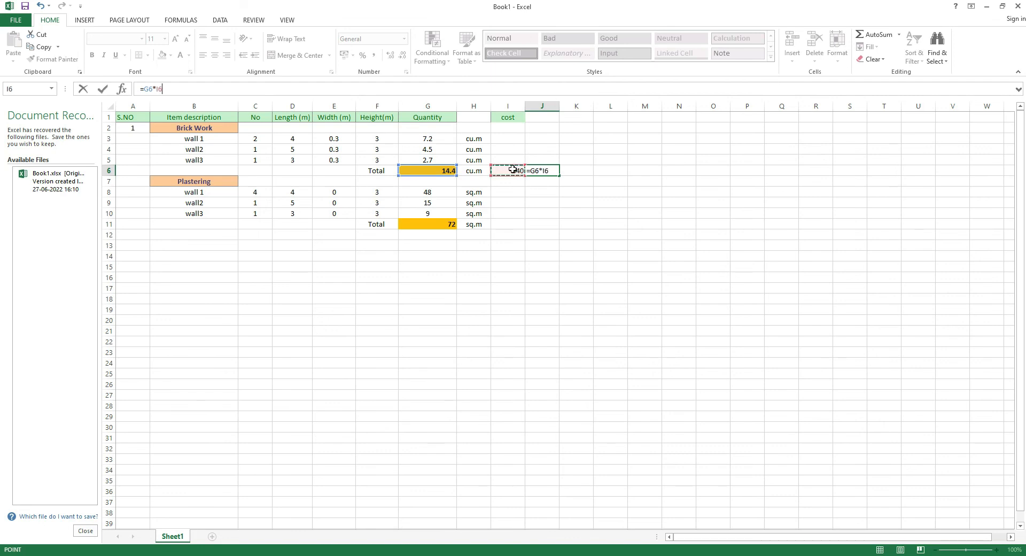
key("Return")
left_click(551, 172)
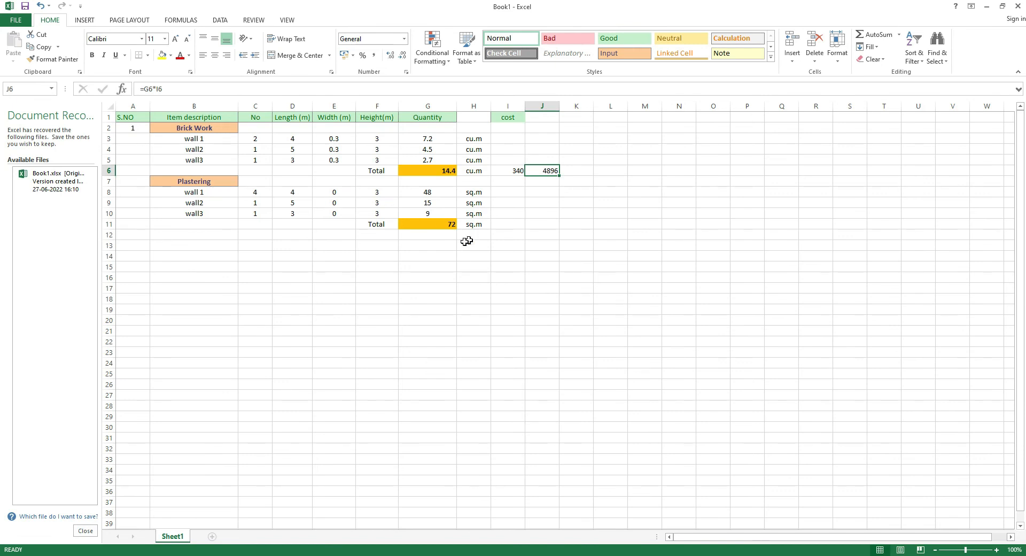
Step: Enter a unit cost of 30 for the plastering total in I11
left_click(511, 226)
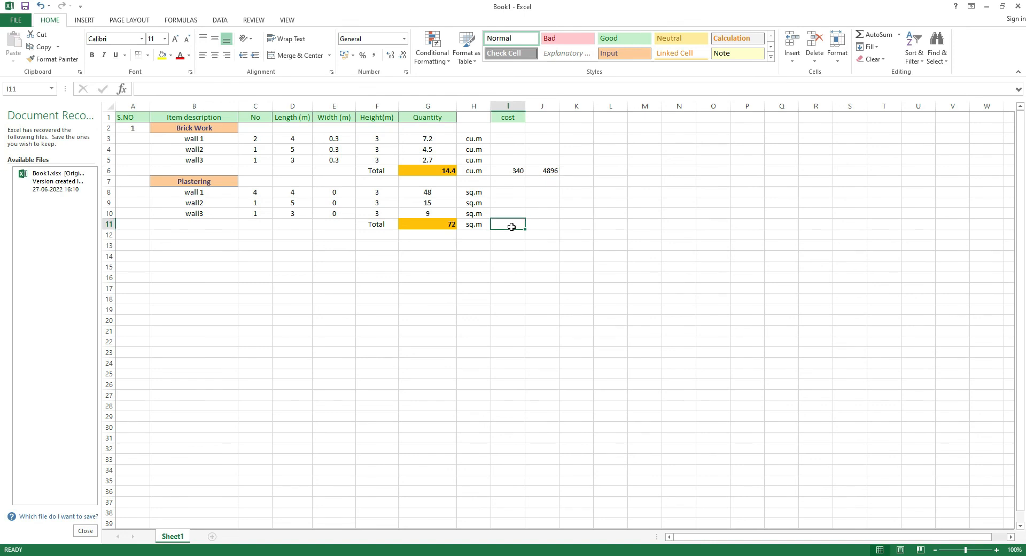
double_click(512, 226)
type("30")
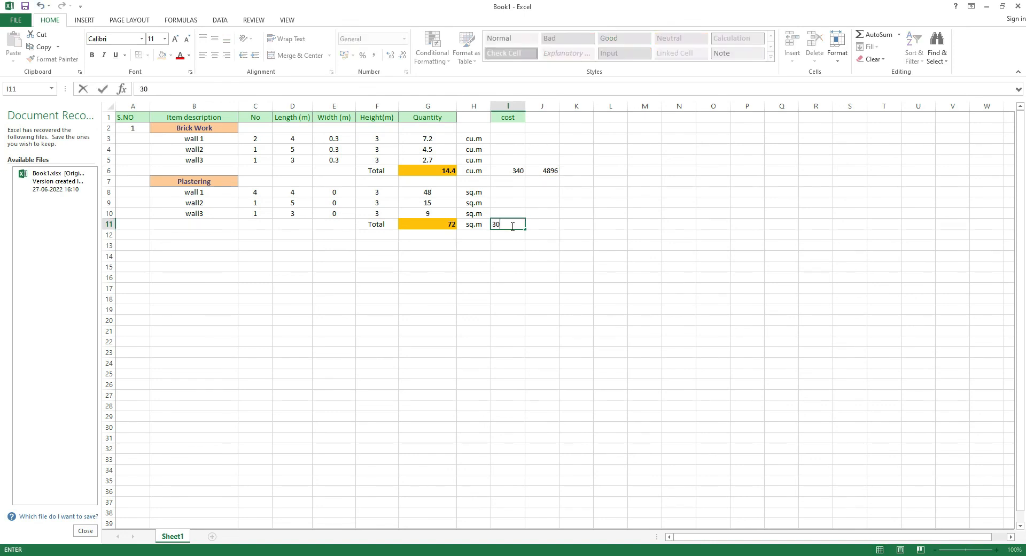
Step: Calculate the plastering amount in J11 by multiplying the total quantity by its unit cost with =G11*I11
left_click(549, 226)
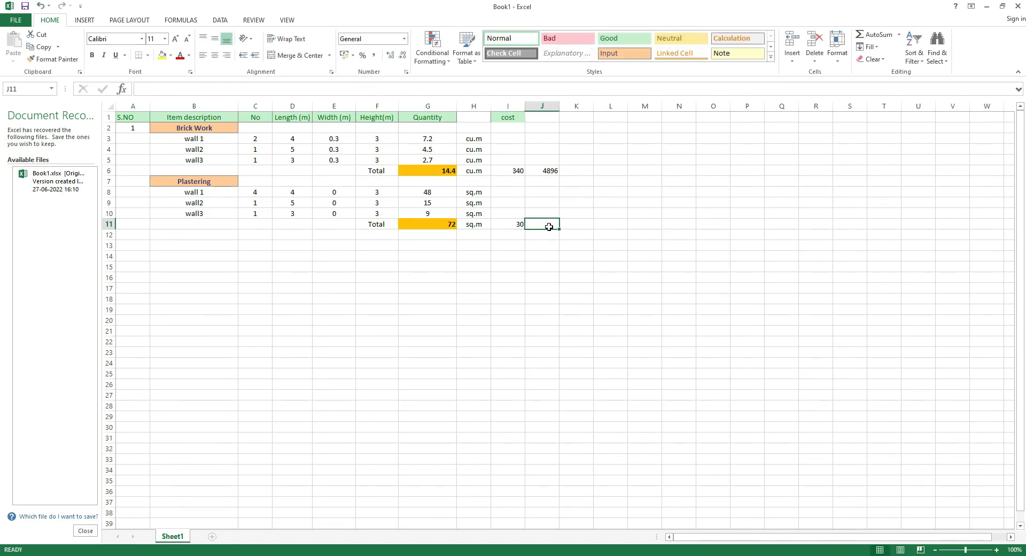
left_click(178, 88)
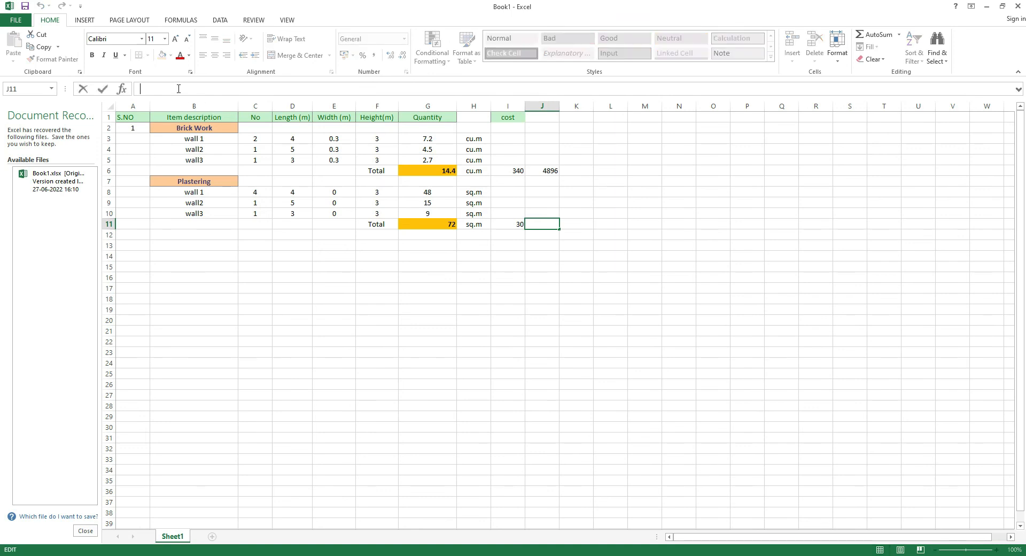
type("=")
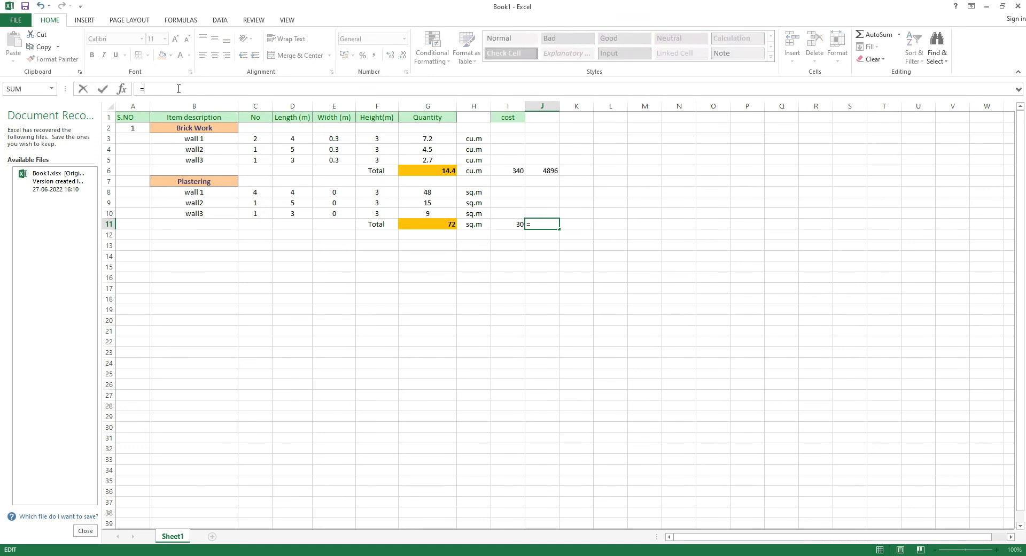
left_click(439, 224)
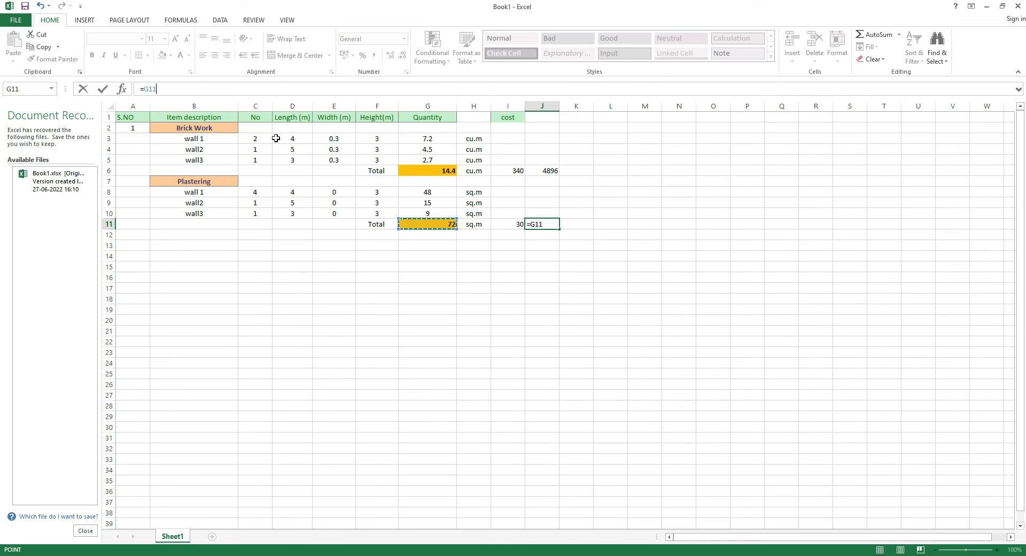
type("*")
left_click(513, 226)
key("Return")
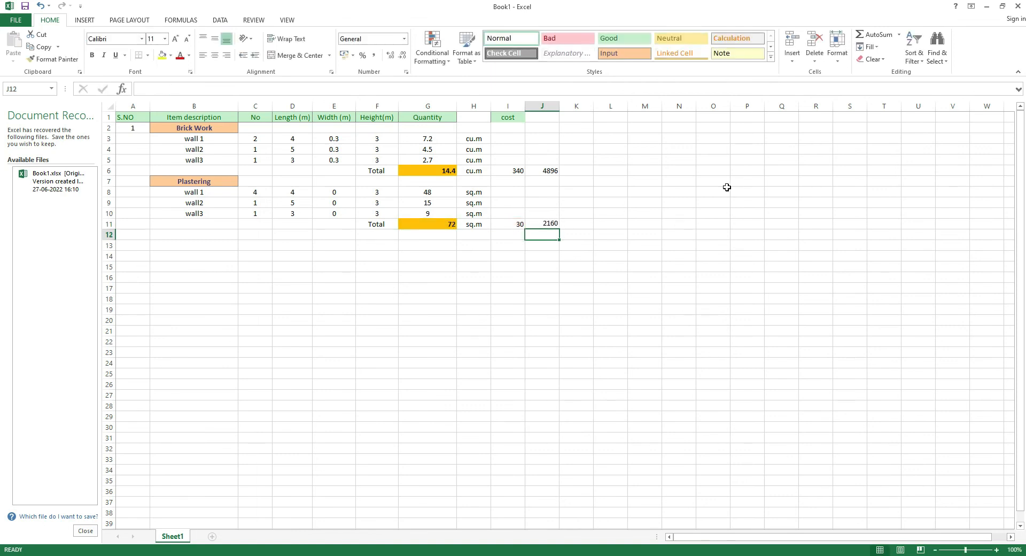
left_click(546, 226)
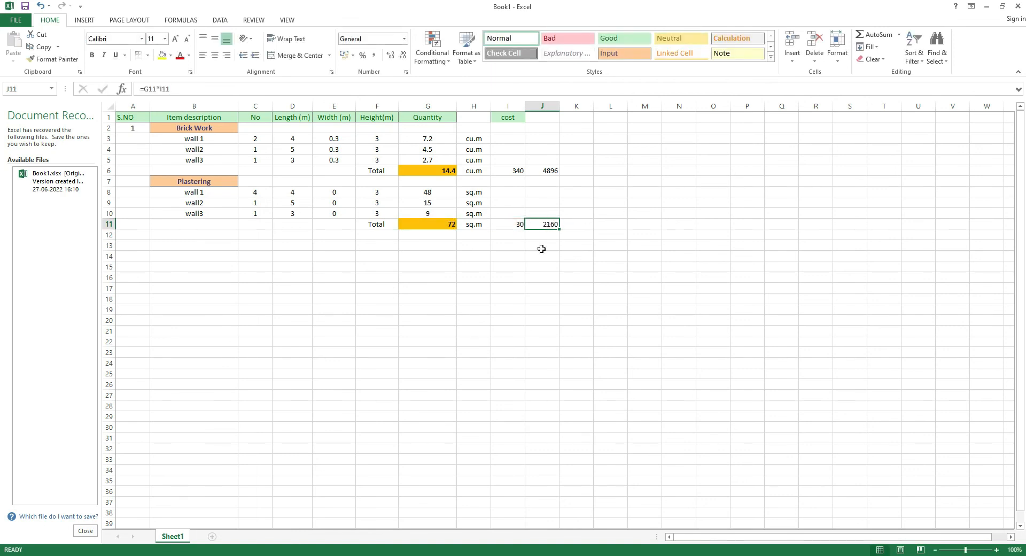
Step: Label I13 as "total" and add the brick work and plastering amounts in J13 with =J6+J11
double_click(519, 246)
type("total")
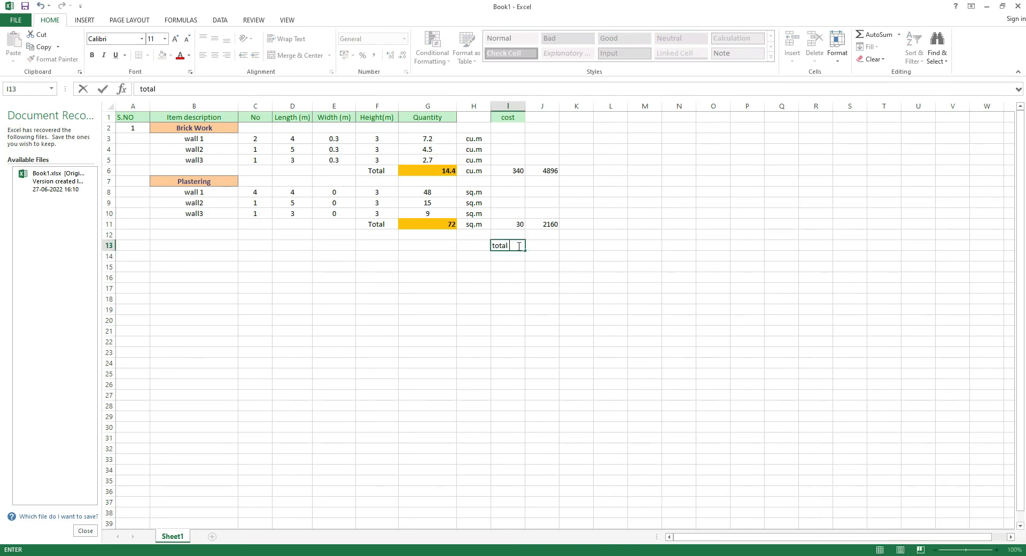
left_click(544, 243)
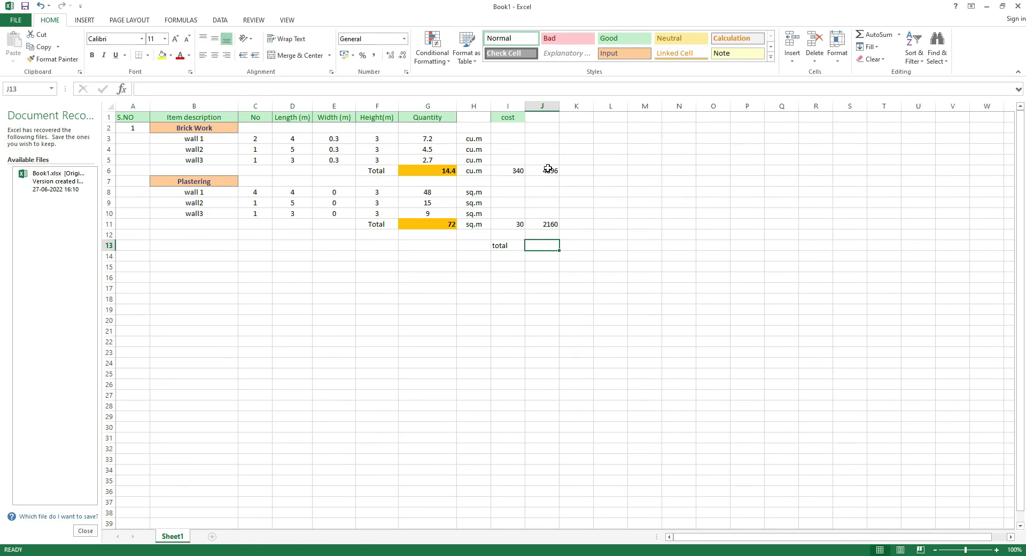
left_click(224, 91)
type("=")
left_click(548, 170)
type("+")
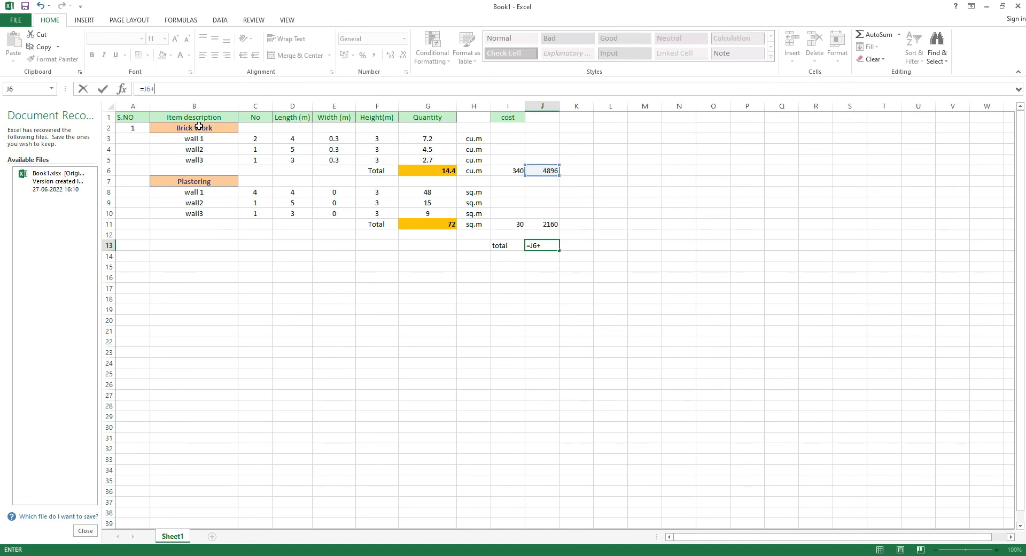
left_click(532, 223)
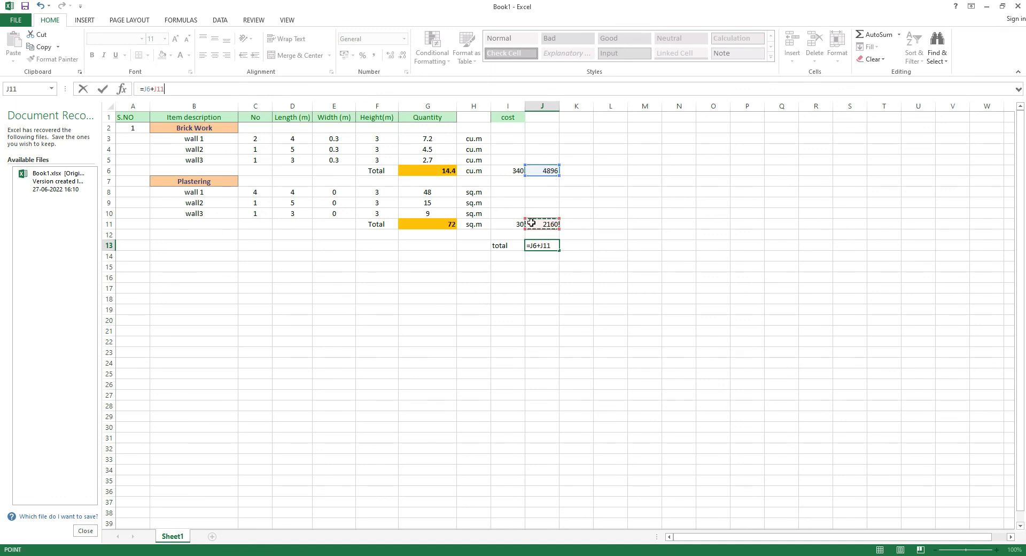
key("Return")
left_click(553, 246)
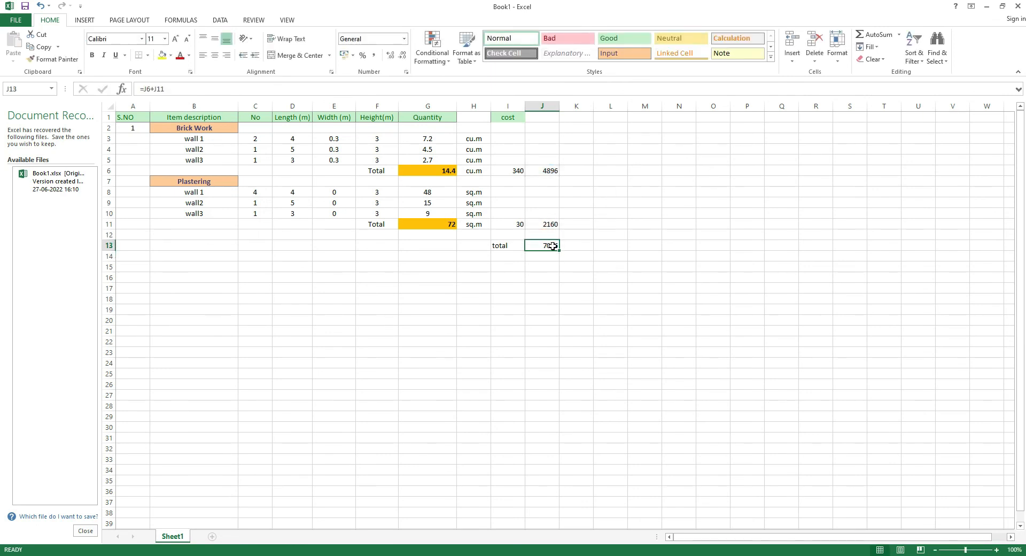